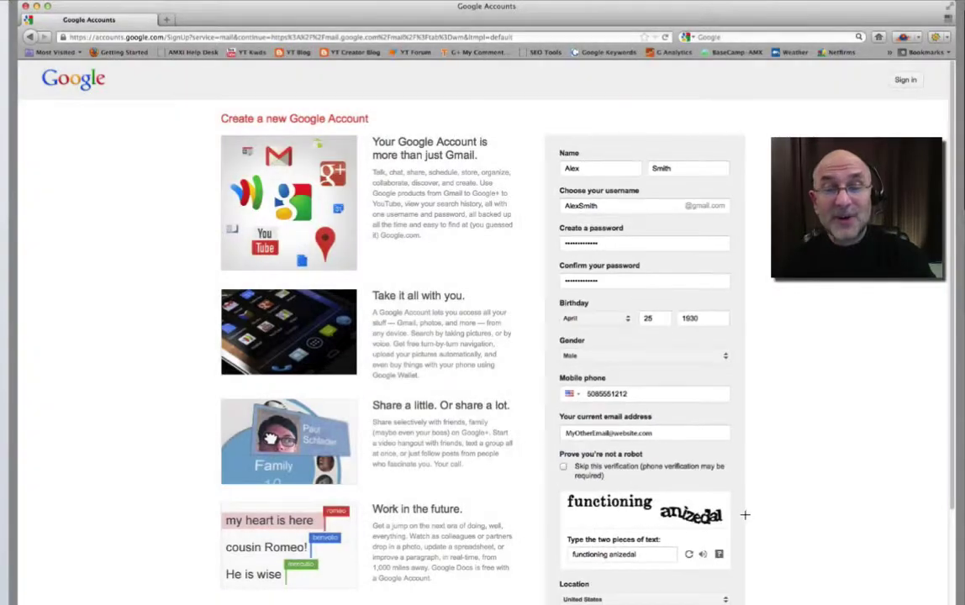
# Scroll to the bottom of the Google Accounts sign-up form to accept the terms and submit it.
pyautogui.scroll(-4, 756, 433)
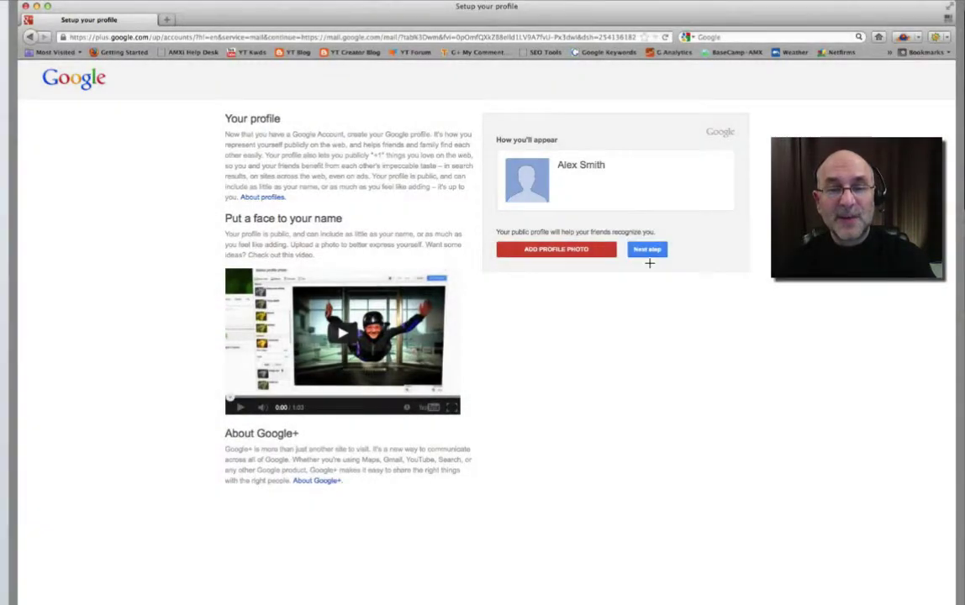
# Skip the profile setup page and continue through Welcome to the Gmail inbox.
pyautogui.click(647, 255)
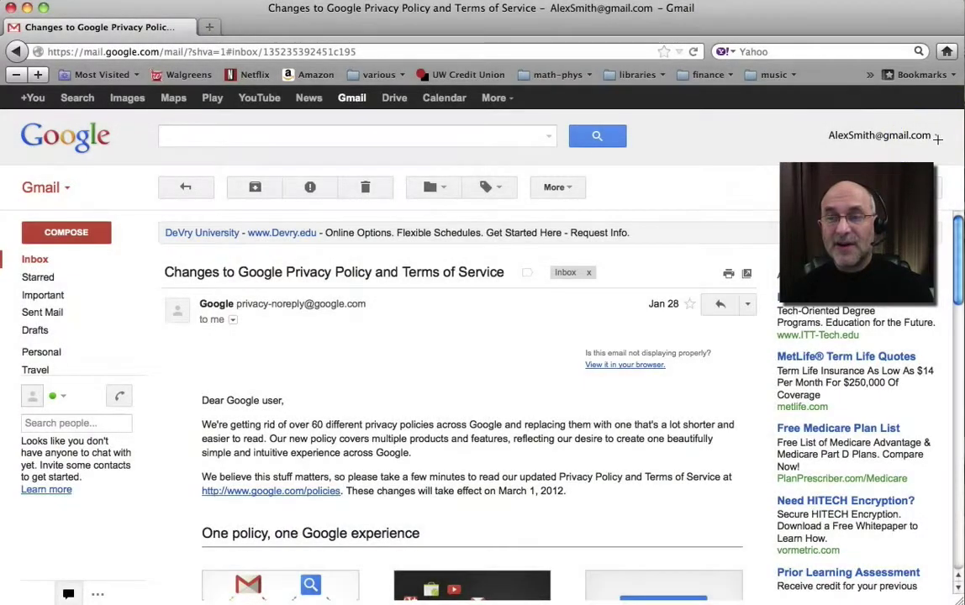
# Choose Join Google+ from the account menu at top right.
pyautogui.click(936, 137)
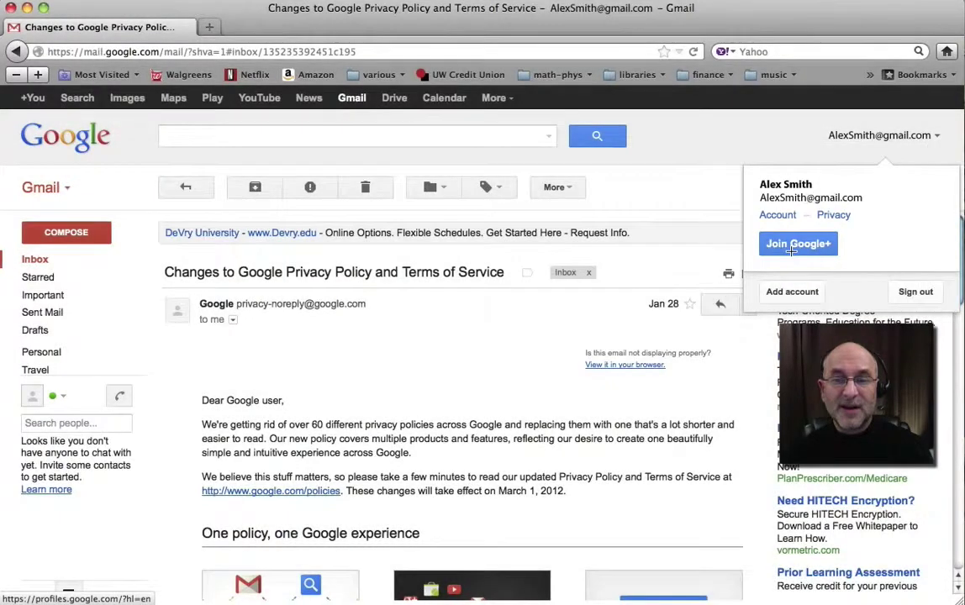
pyautogui.click(796, 304)
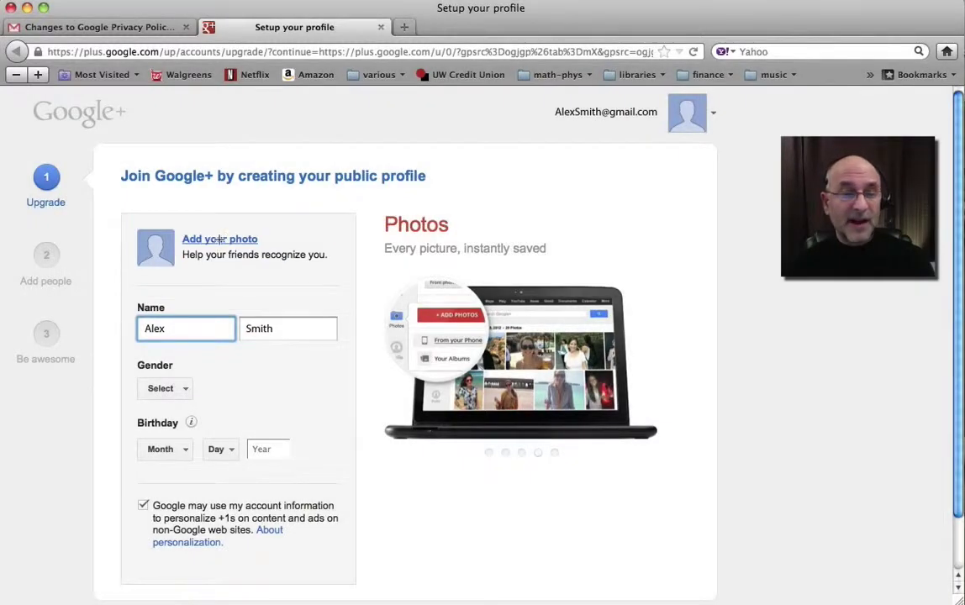
# Upload a portrait from the computer as the Google+ profile photo.
pyautogui.click(219, 240)
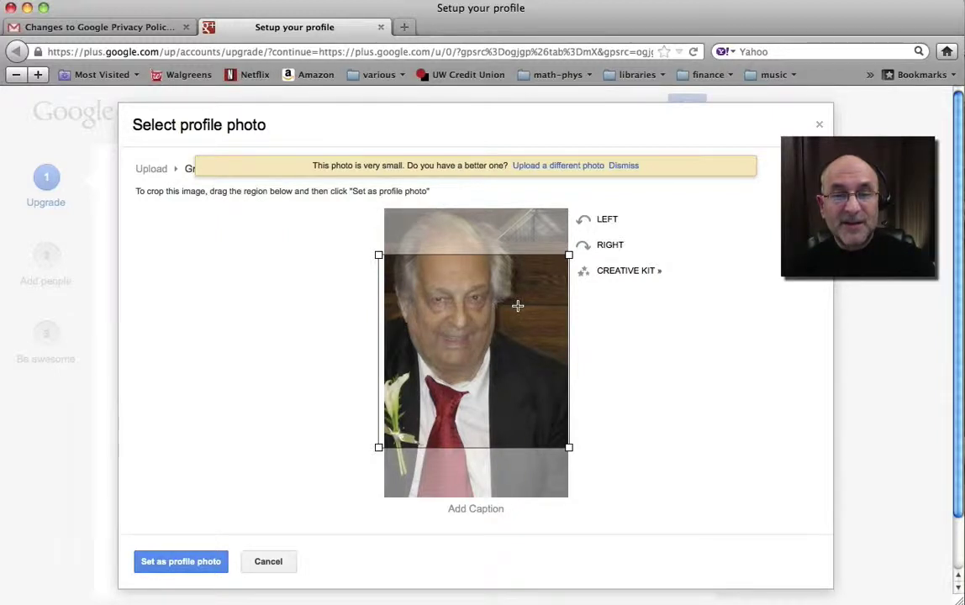
# Move the crop box up over the face and set it as the profile photo.
pyautogui.moveTo(517, 306); pyautogui.dragTo(517, 261)
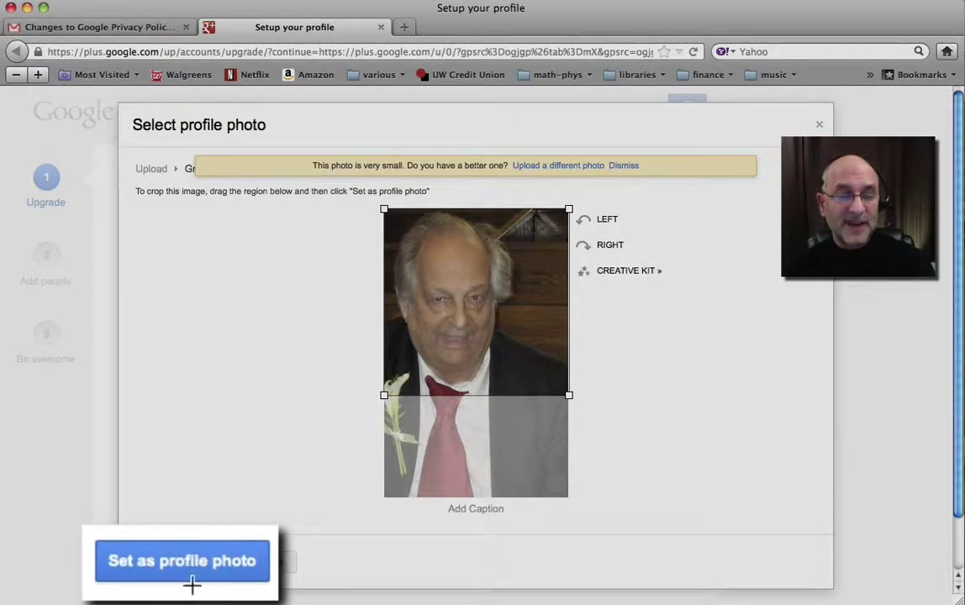
pyautogui.click(187, 565)
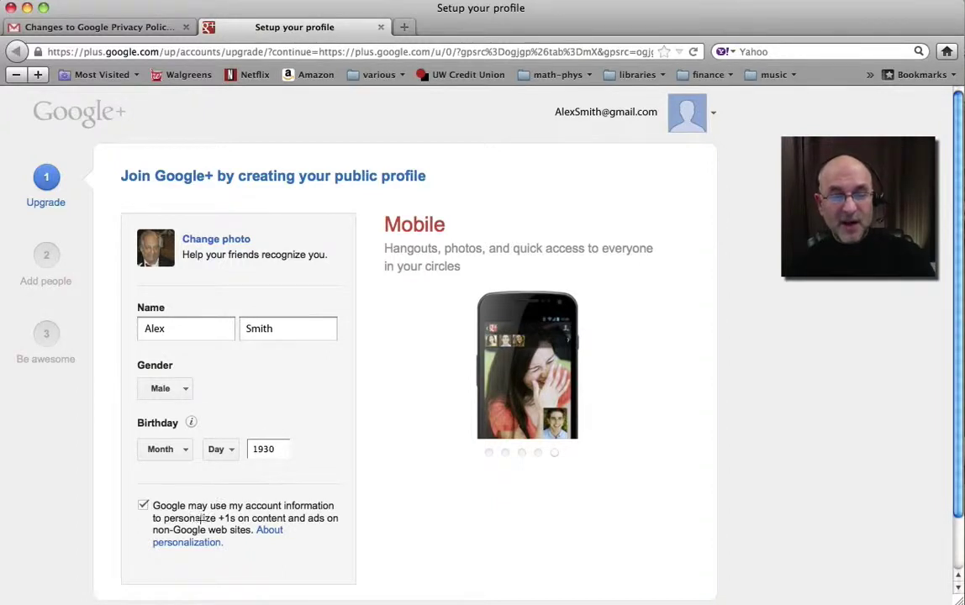
# Complete gender Male and birth year 1930 on the public profile and upgrade to Google+.
pyautogui.scroll(-2, 368, 477)
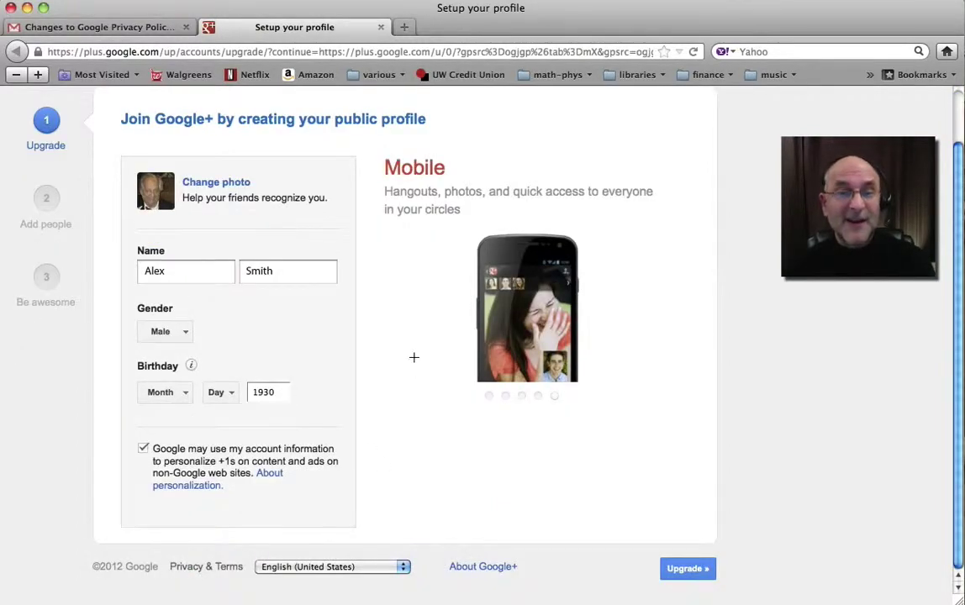
pyautogui.click(414, 357)
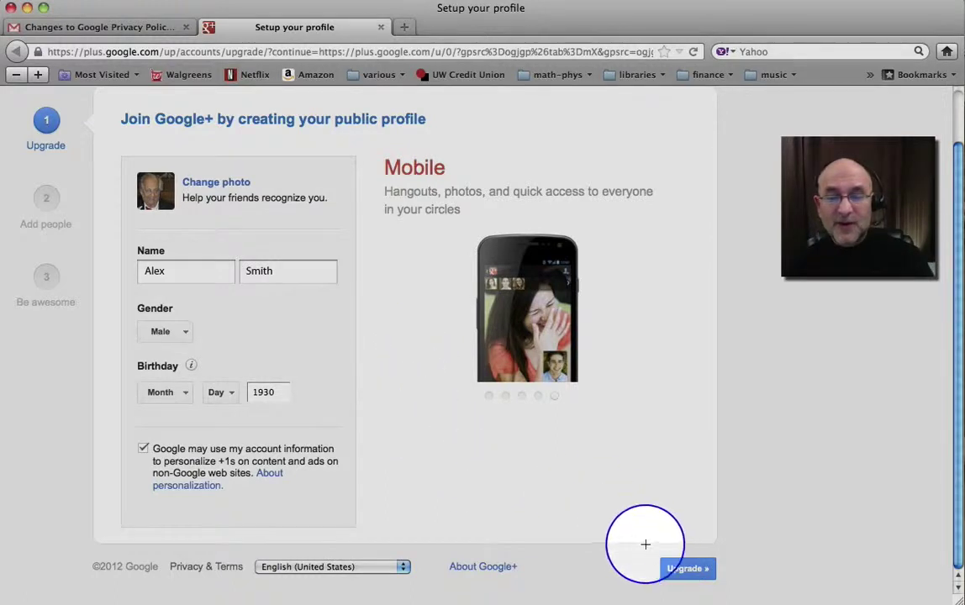
pyautogui.click(664, 575)
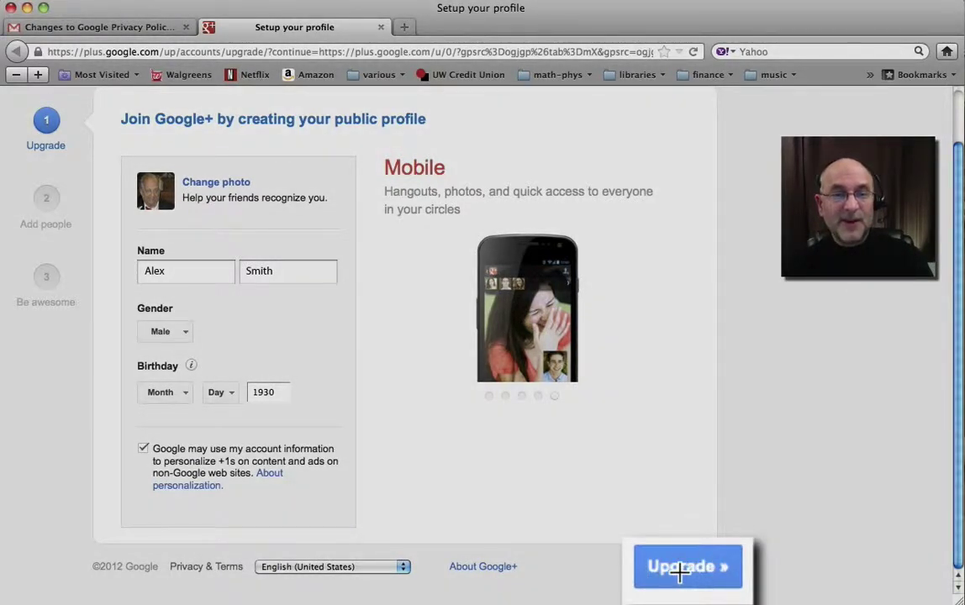
pyautogui.click(681, 572)
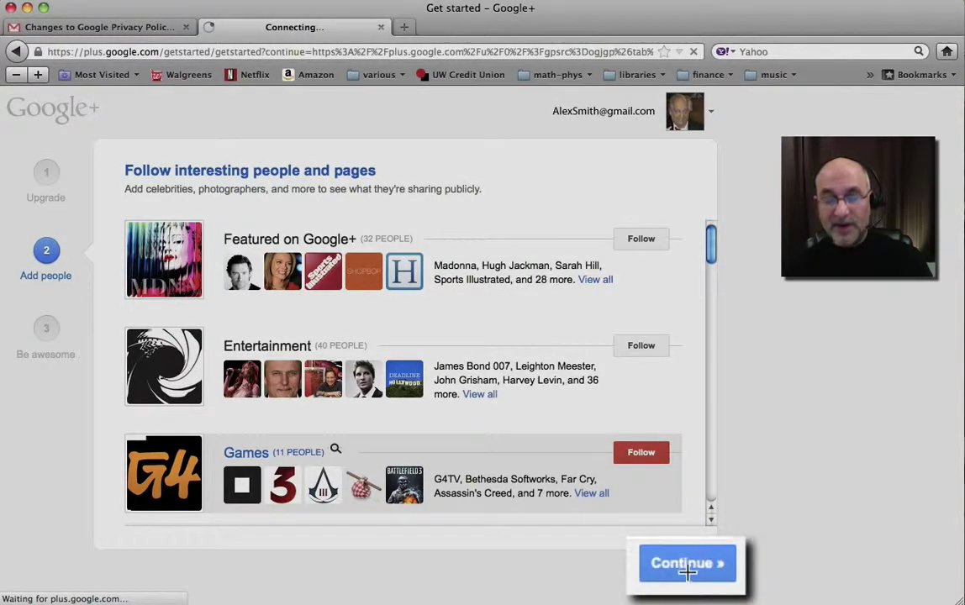
# Continue past the Follow interesting people and pages step without following anyone.
pyautogui.click(688, 563)
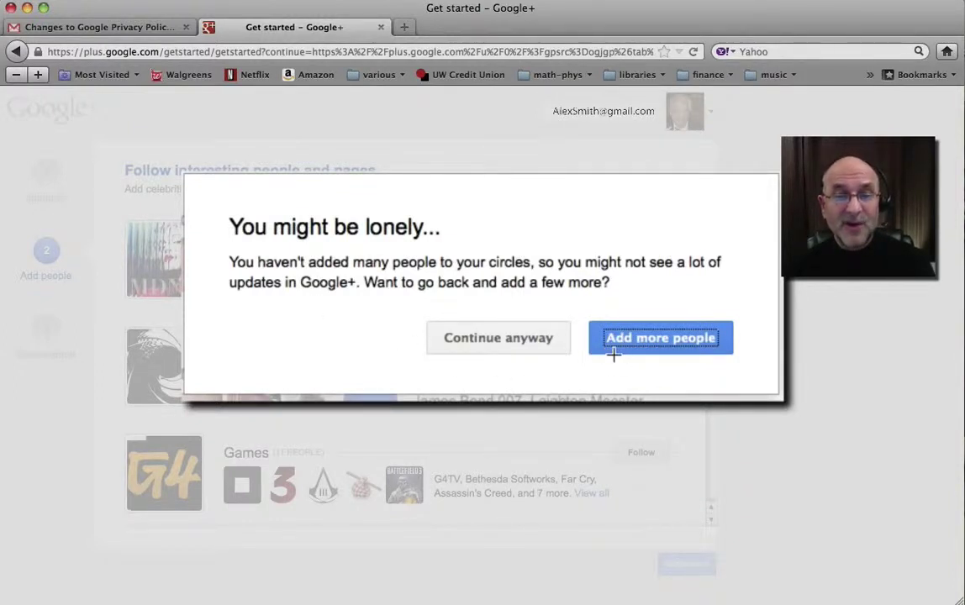
# Continue anyway past the lonely warning and finish the 'Put a face to your name' profile page.
pyautogui.click(435, 342)
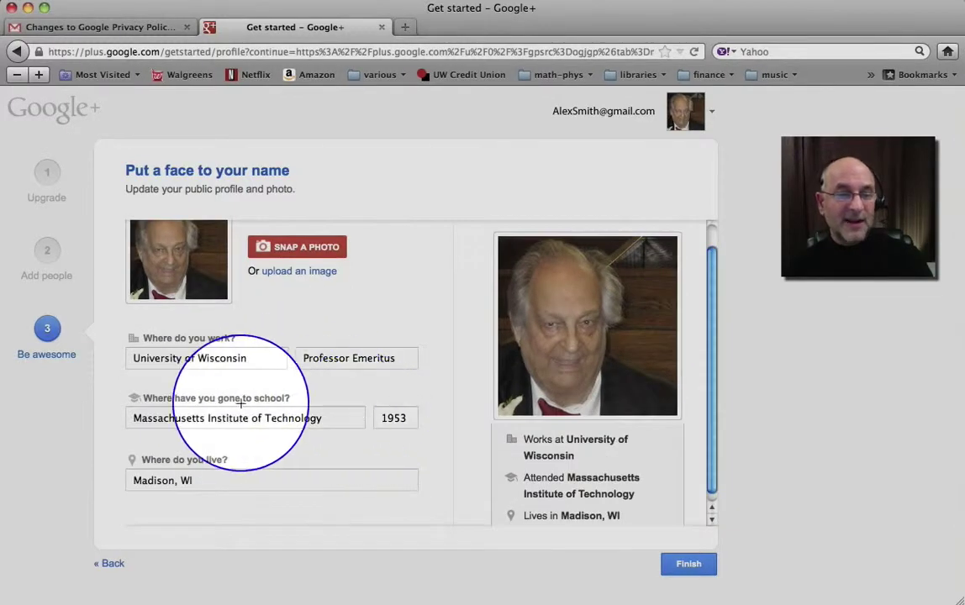
pyautogui.scroll(-1, 267, 376)
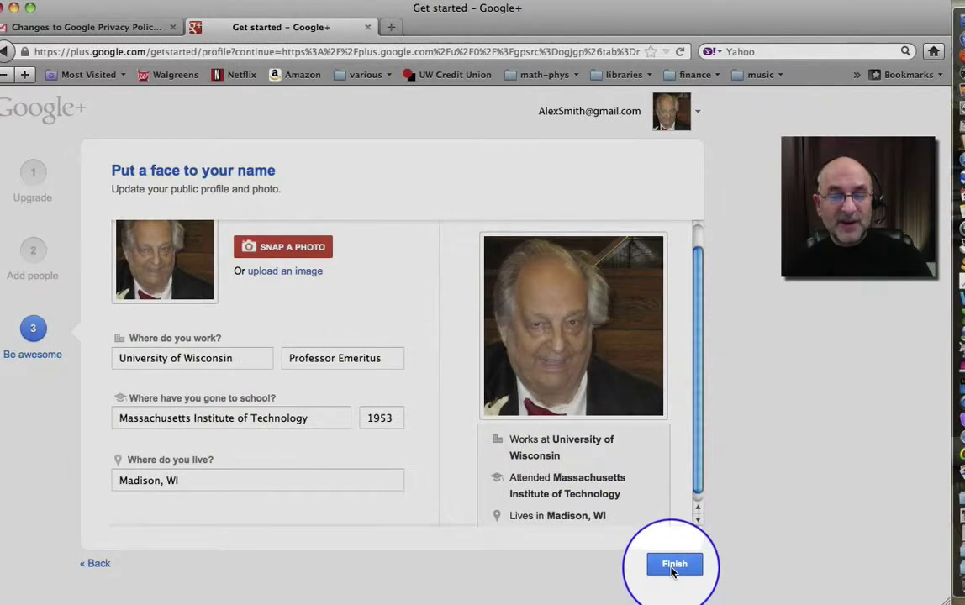
pyautogui.click(673, 570)
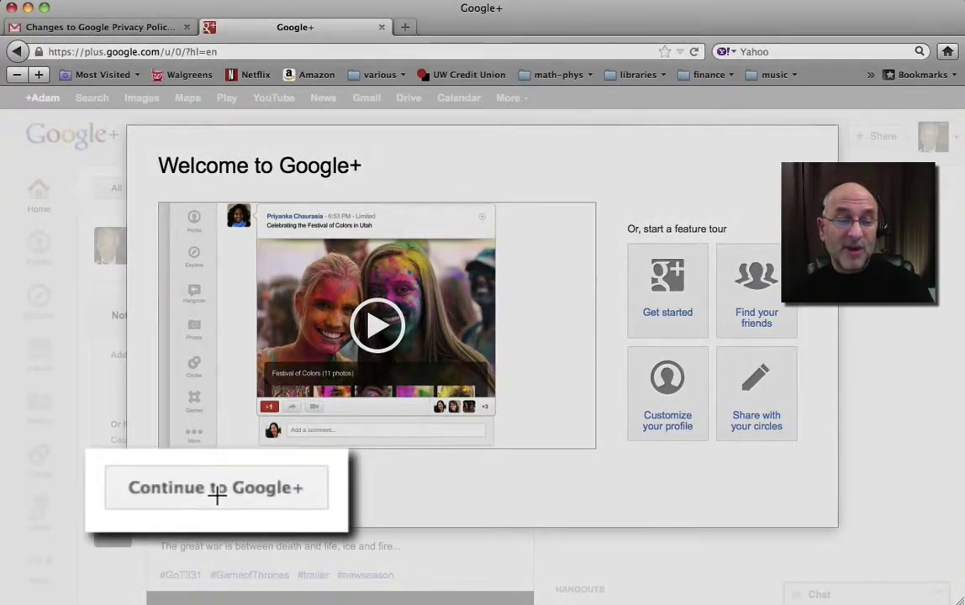
# Continue from the welcome screen to the stream and start a new hangout.
pyautogui.click(217, 495)
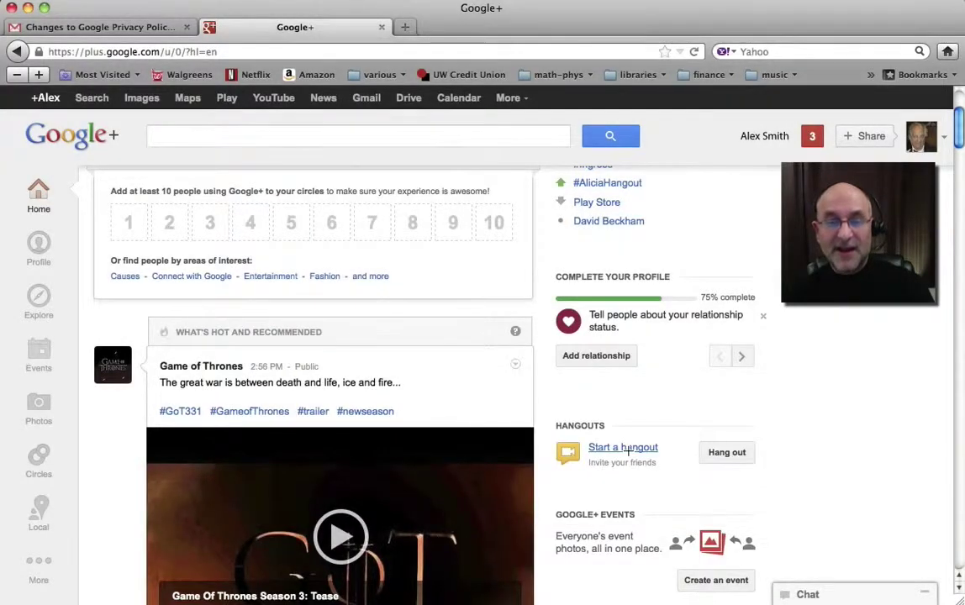
pyautogui.click(628, 450)
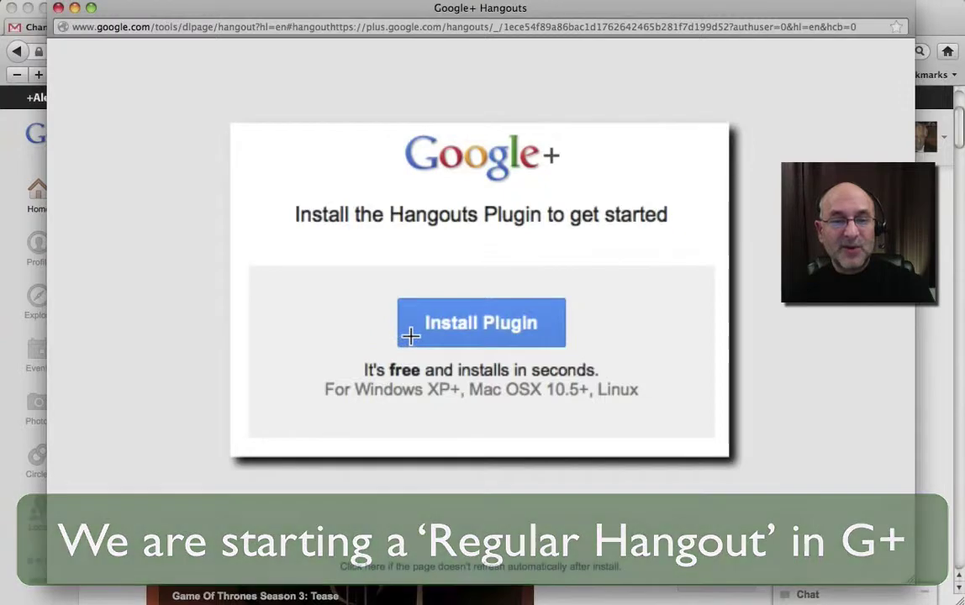
# Install the Hangouts plugin and close the finished Google Voice and Video installer.
pyautogui.click(441, 314)
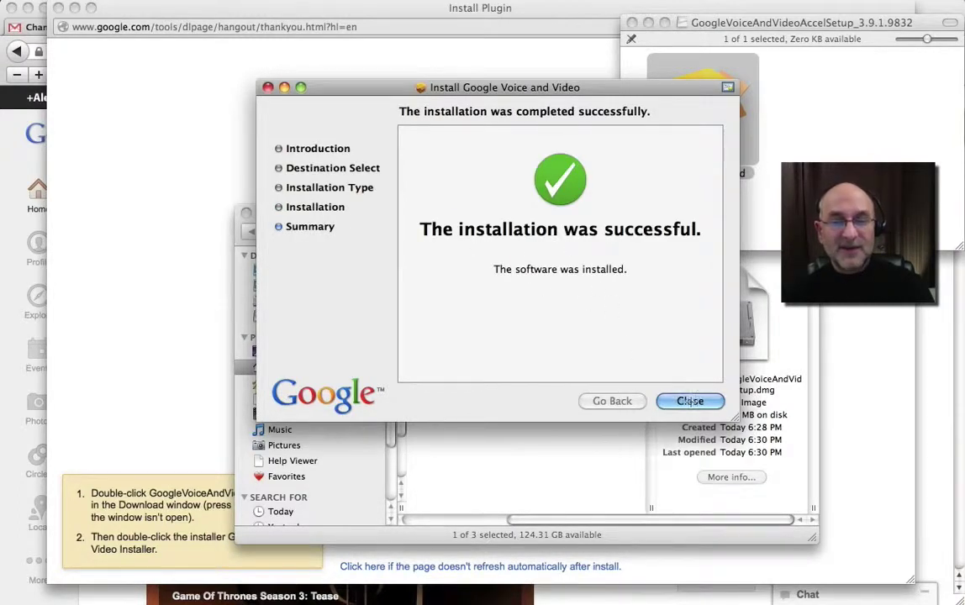
pyautogui.click(687, 401)
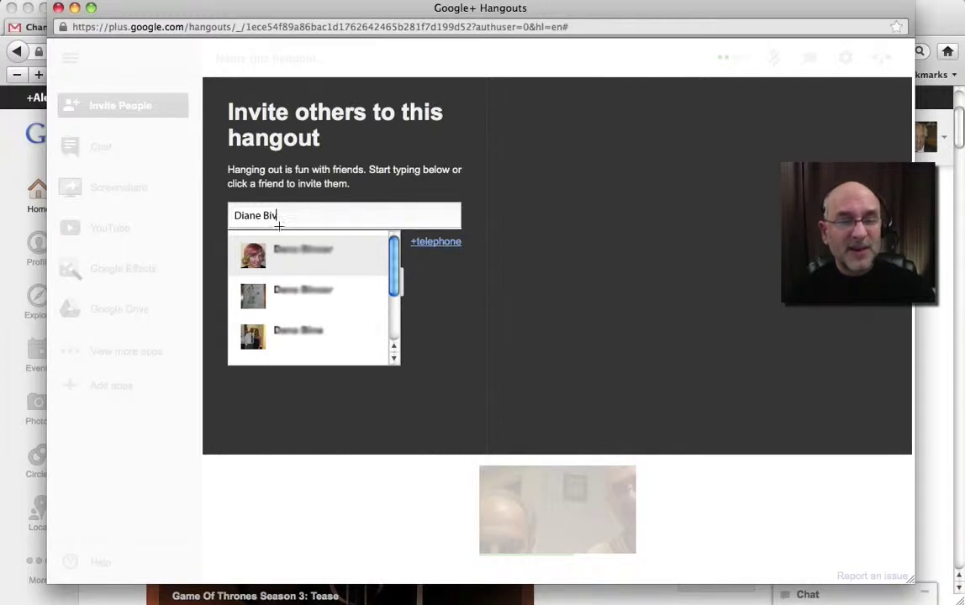
# Invite the suggested friend and start the video hangout with them.
pyautogui.click(282, 256)
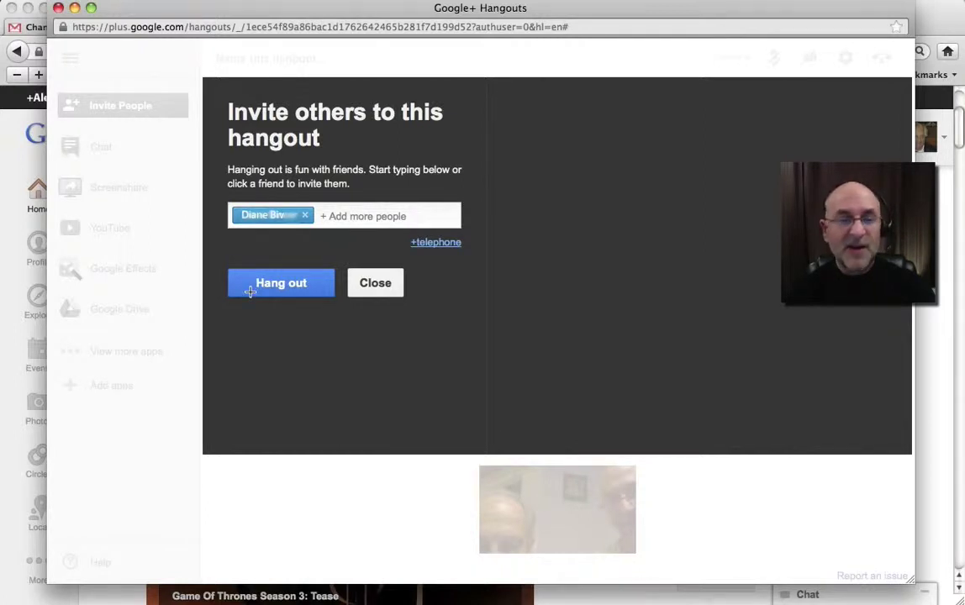
pyautogui.click(250, 292)
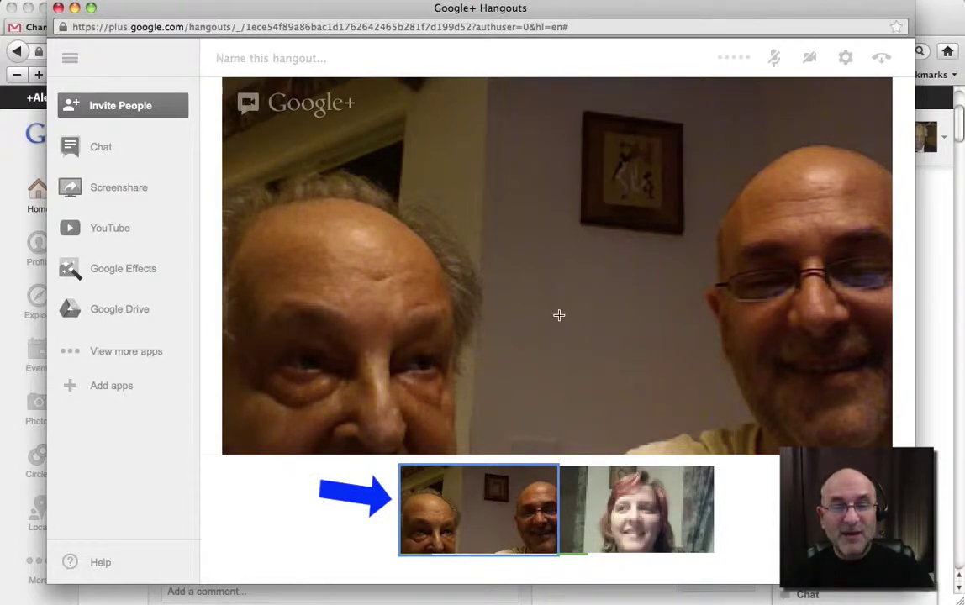
# Show your own camera feed in the main view, then leave the hangout.
pyautogui.click(487, 510)
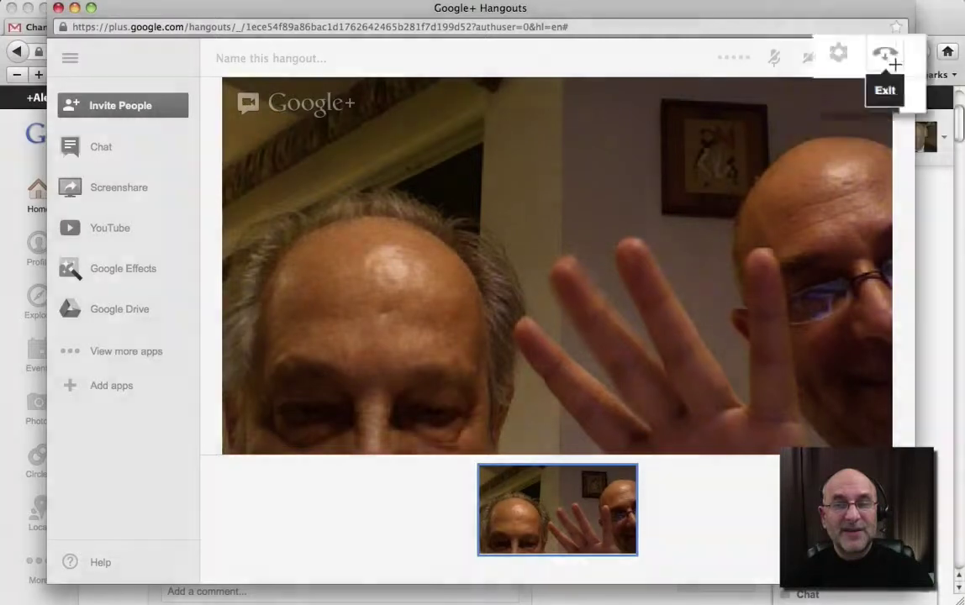
pyautogui.click(887, 55)
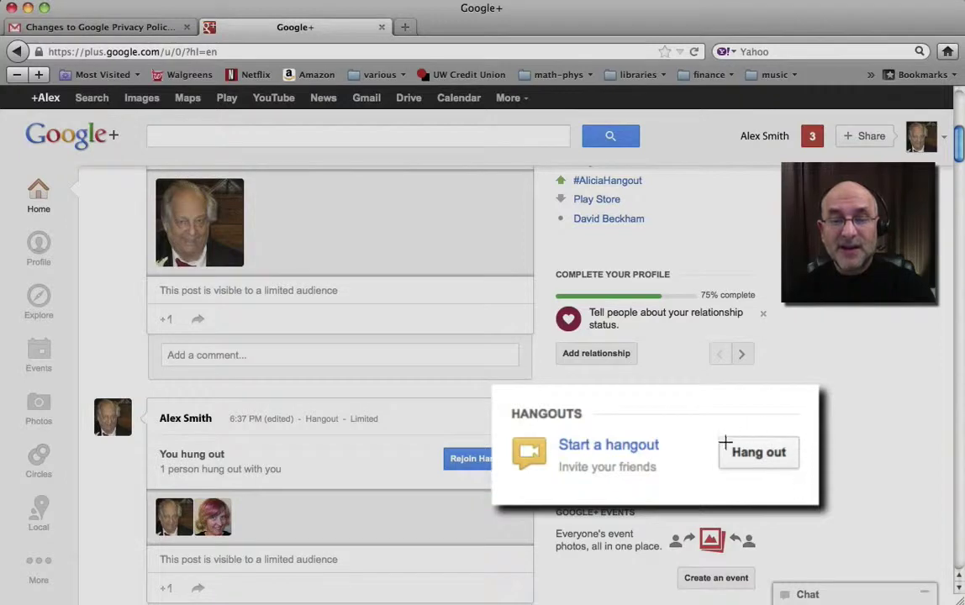
# Start another hangout from the Hangouts box on the Google+ stream.
pyautogui.click(773, 452)
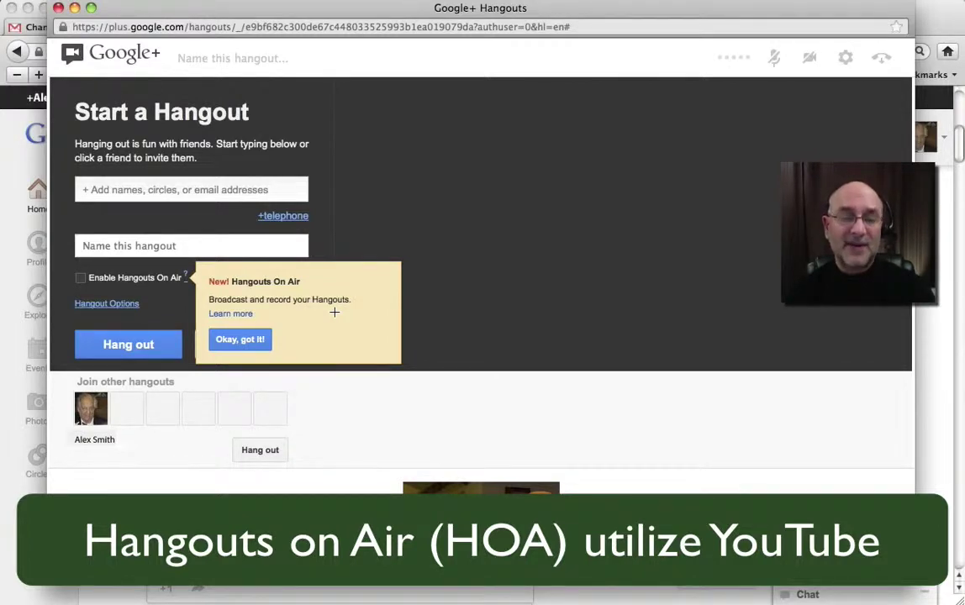
# Enable Hangouts On Air, name it 'My first hangout on air', and start YouTube verification.
pyautogui.click(239, 342)
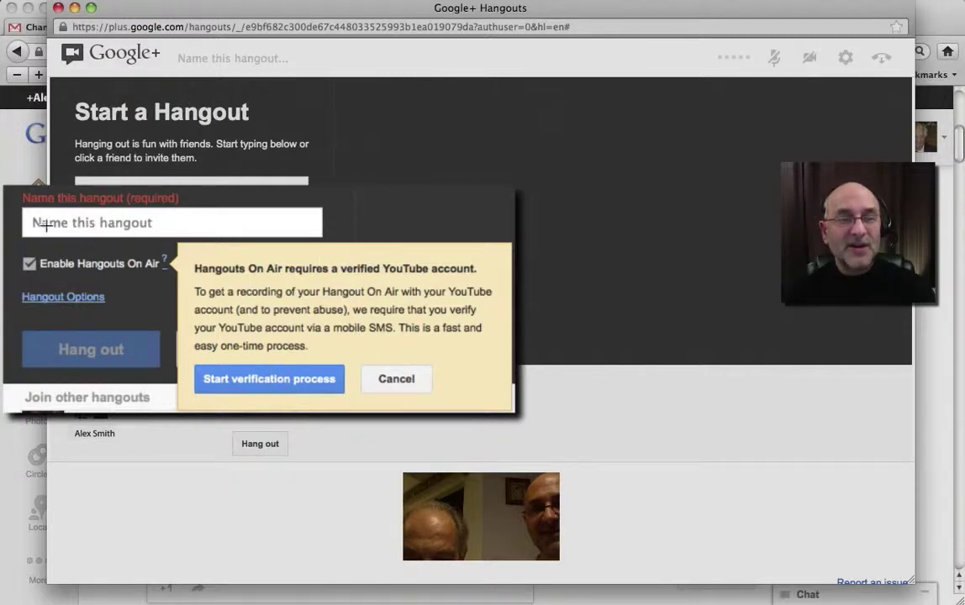
pyautogui.click(187, 224)
pyautogui.write('My first hangout on air')
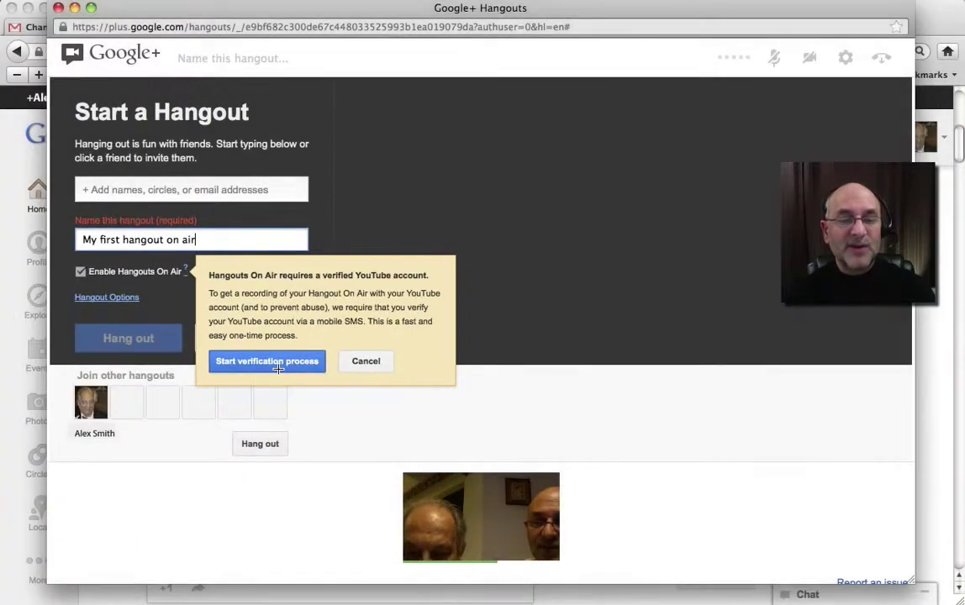
pyautogui.click(279, 368)
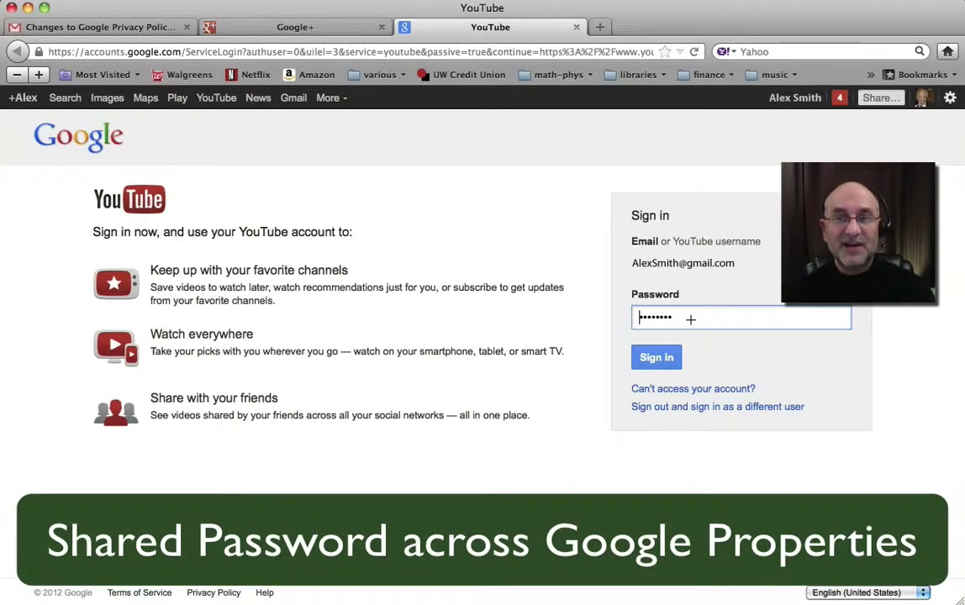
# Submit the YouTube sign-in with the prefilled e-mail and entered password.
pyautogui.click(654, 354)
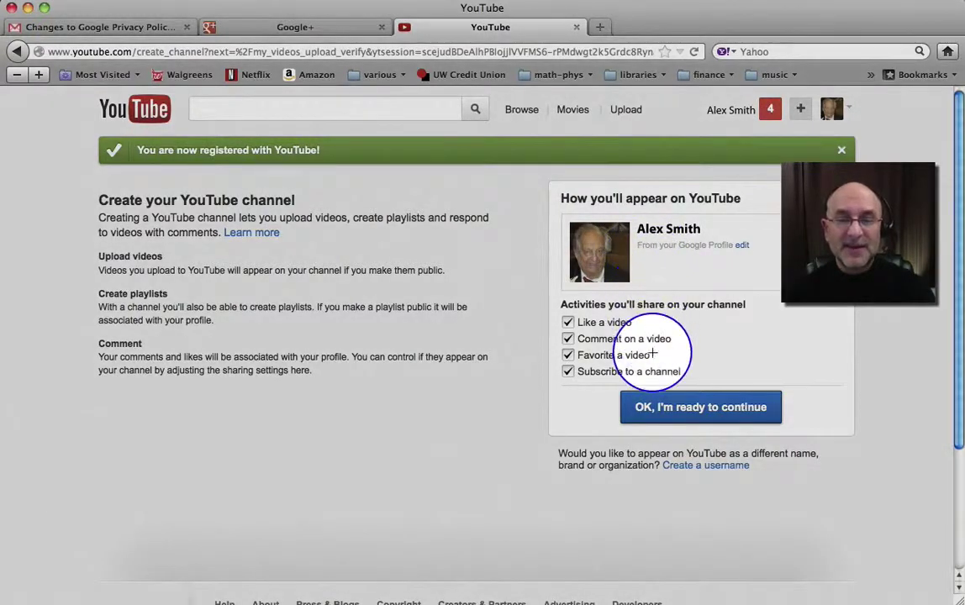
# Confirm 'OK, I'm ready to continue' to create the YouTube channel.
pyautogui.click(698, 412)
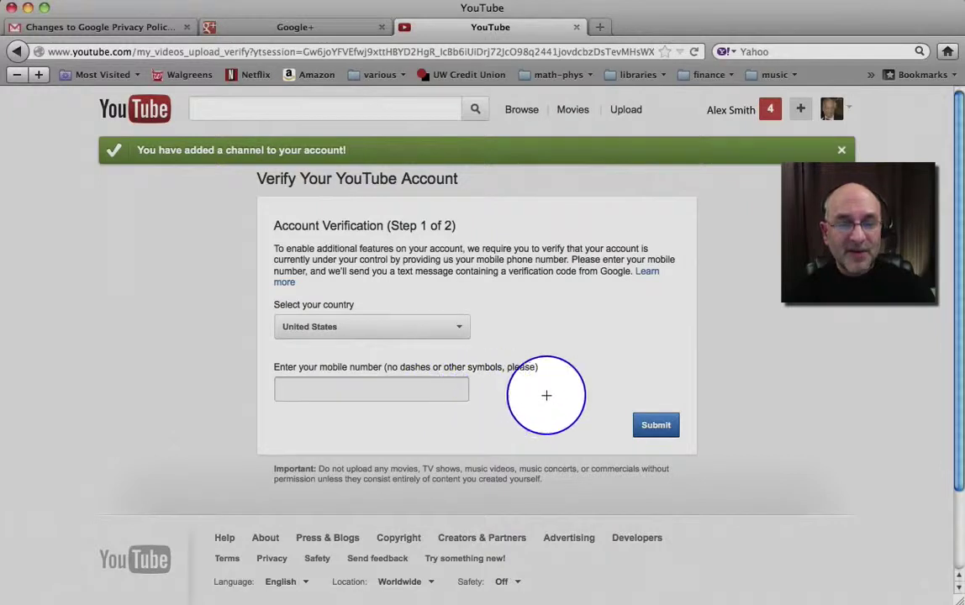
# Send the mobile number, enter the texted verification code, and verify the account.
pyautogui.click(654, 423)
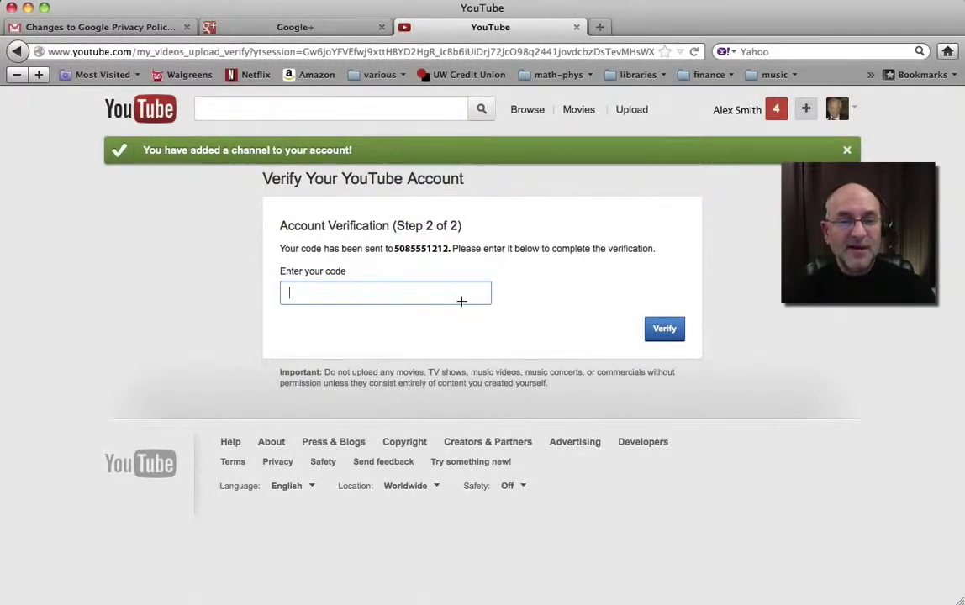
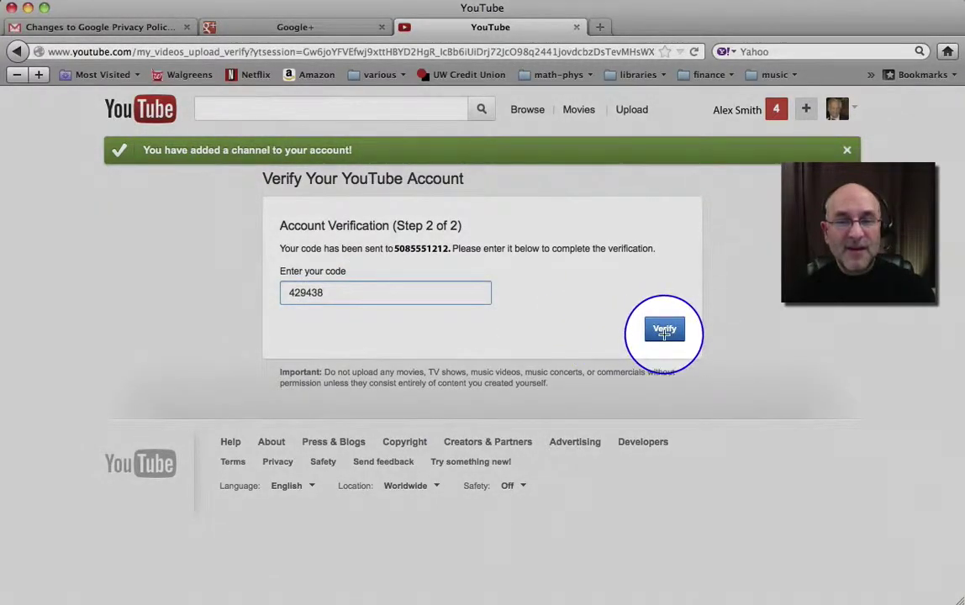
pyautogui.click(666, 333)
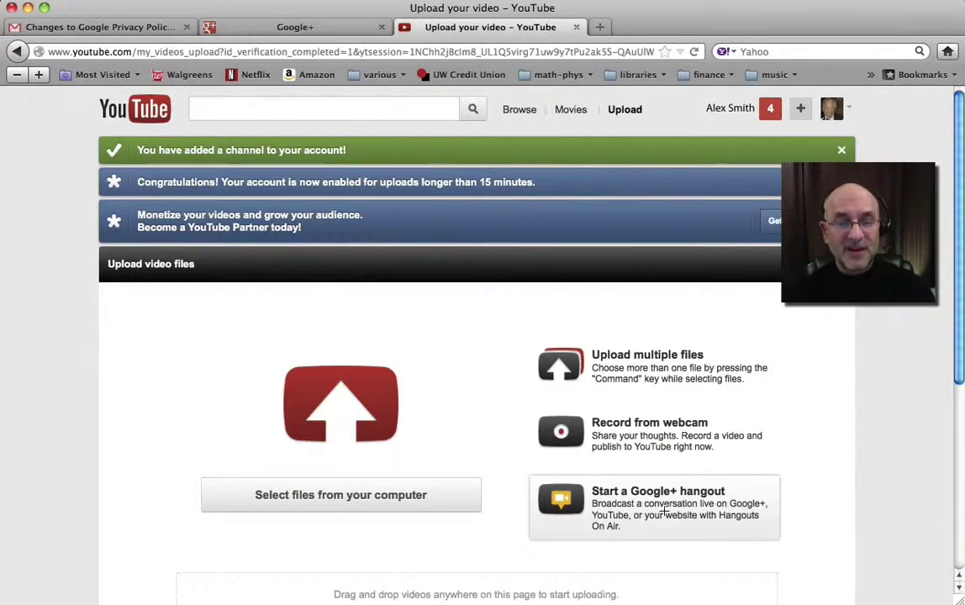
# Launch a Google+ hangout from the YouTube upload page.
pyautogui.click(664, 511)
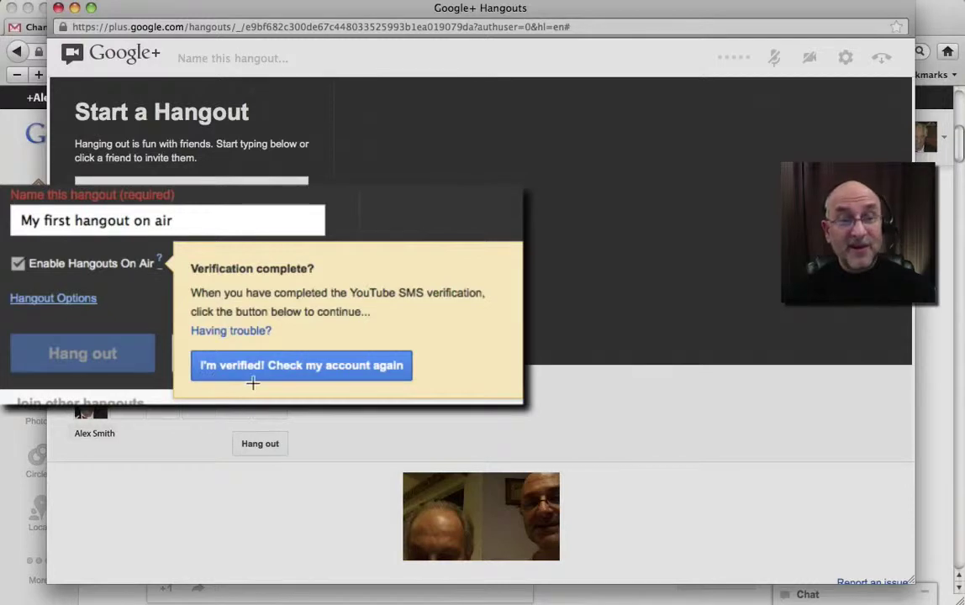
# Confirm 'I'm verified!' and accept broadcasting through the YouTube channel with 'Okay, got it!'.
pyautogui.click(333, 367)
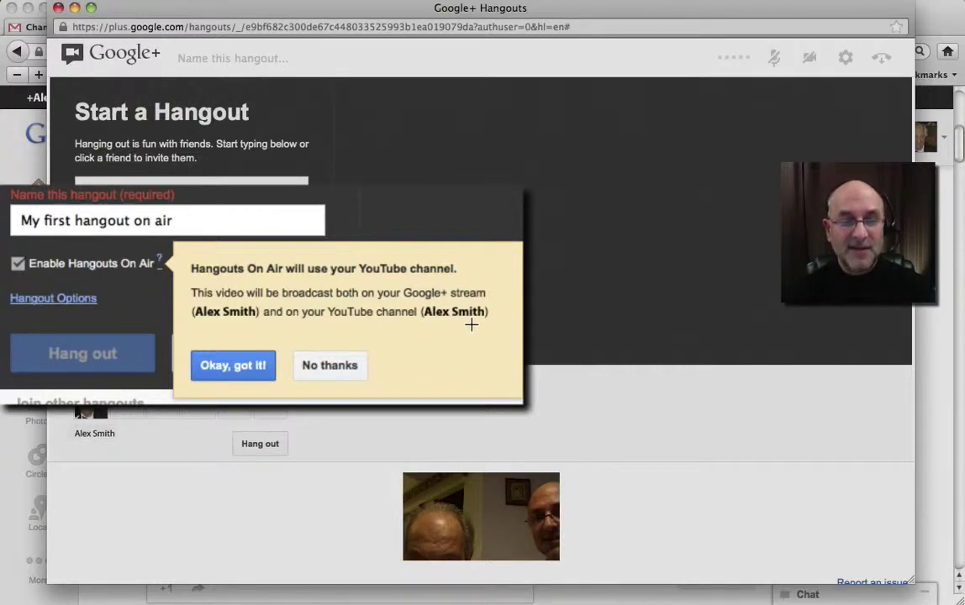
pyautogui.click(240, 367)
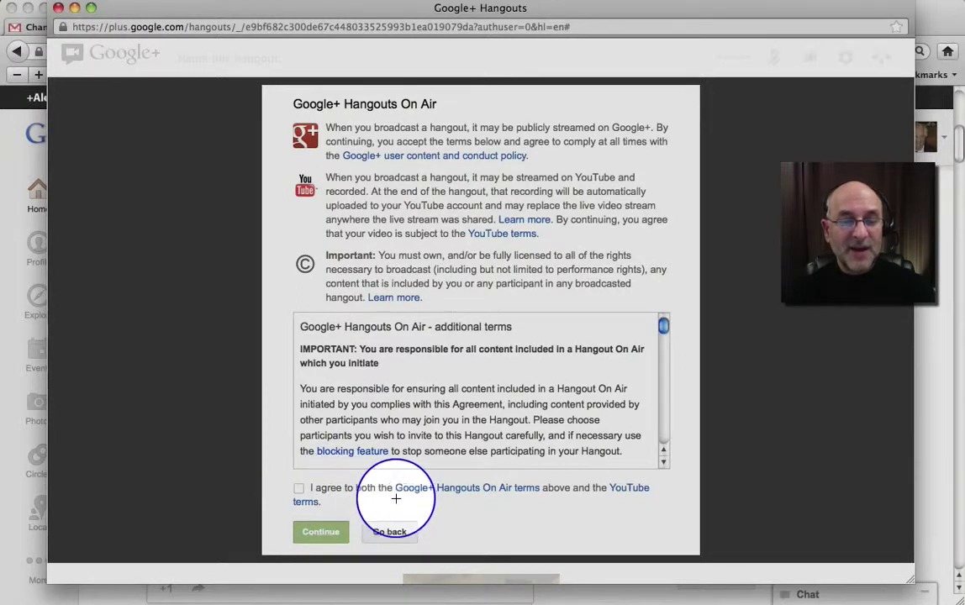
# Agree to the Google+ and YouTube Hangouts On Air terms and continue into the hangout.
pyautogui.click(343, 495)
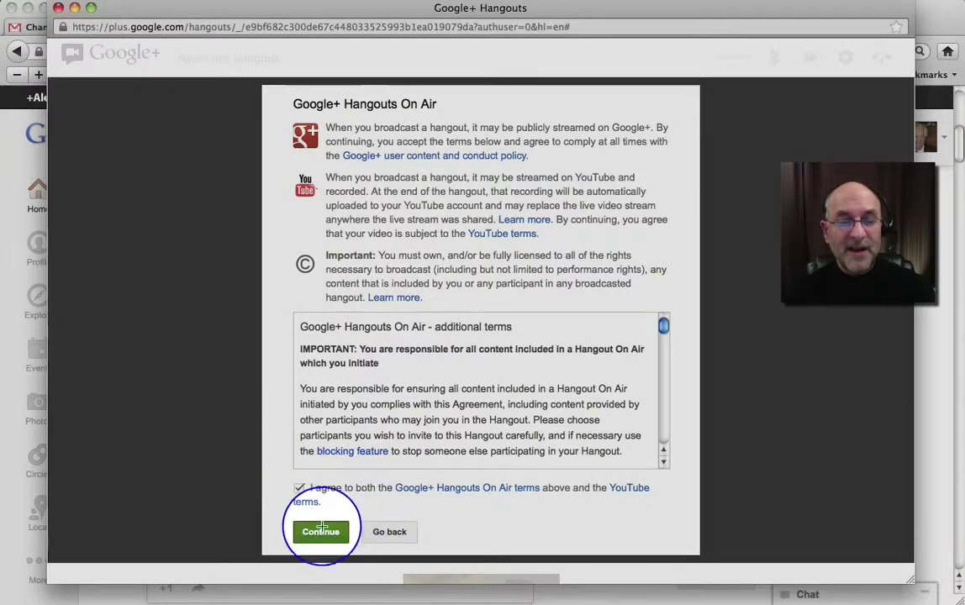
pyautogui.click(321, 532)
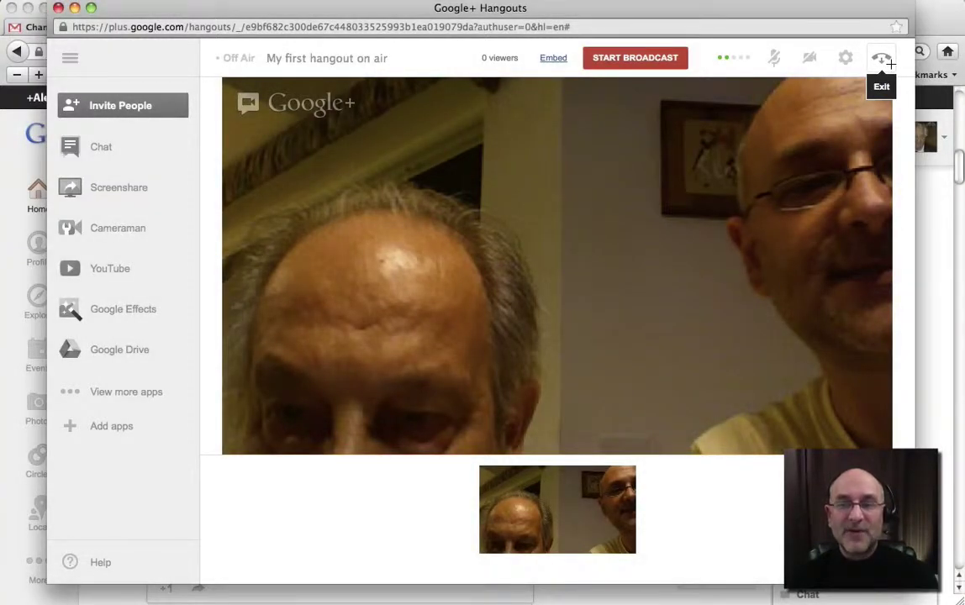
# Exit the hangout, bringing up the Confirm exit warning that the broadcast will stop.
pyautogui.click(883, 59)
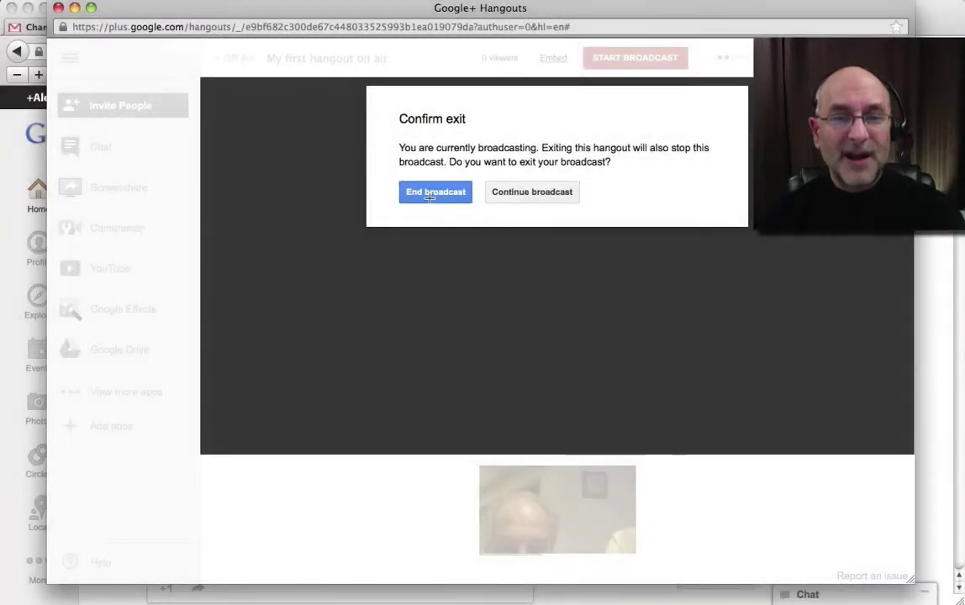
# Confirm ending the broadcast so the hangout closes and its recording uploads to YouTube.
pyautogui.click(412, 194)
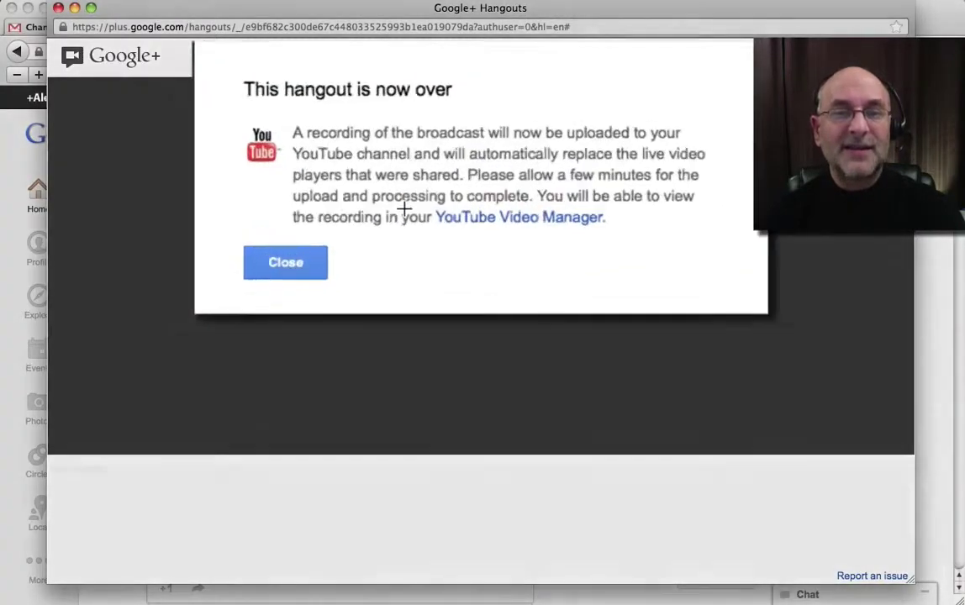